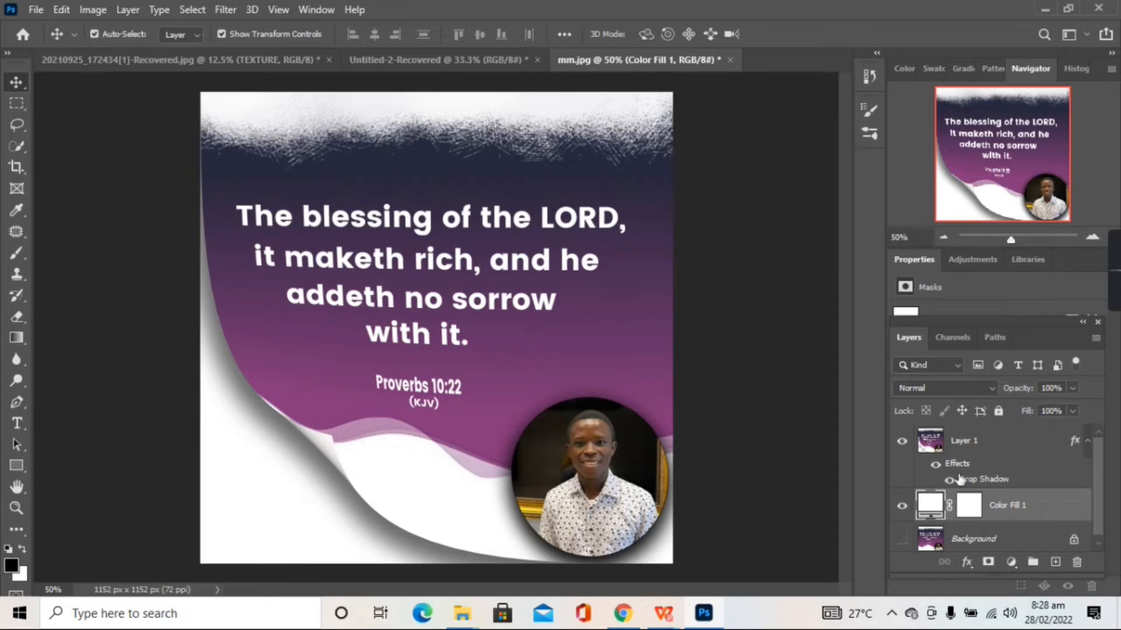
# - Delete the warped artwork layer named Layer 1
pyautogui.click(1012, 445)
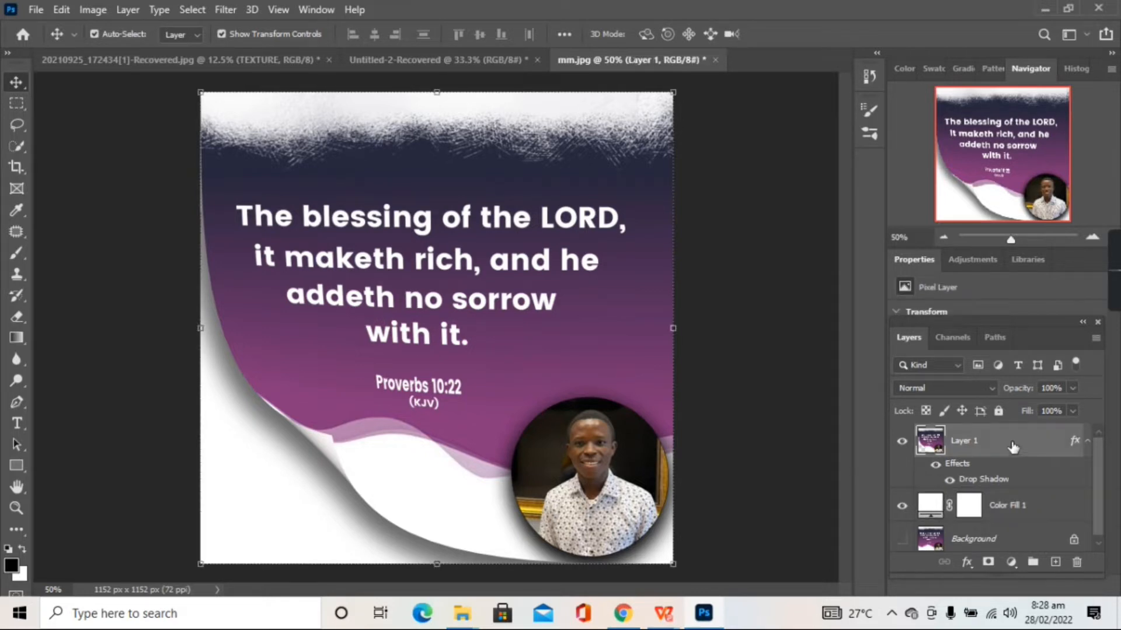
pyautogui.rightClick(1012, 447)
pyautogui.click(766, 377)
pyautogui.click(1077, 563)
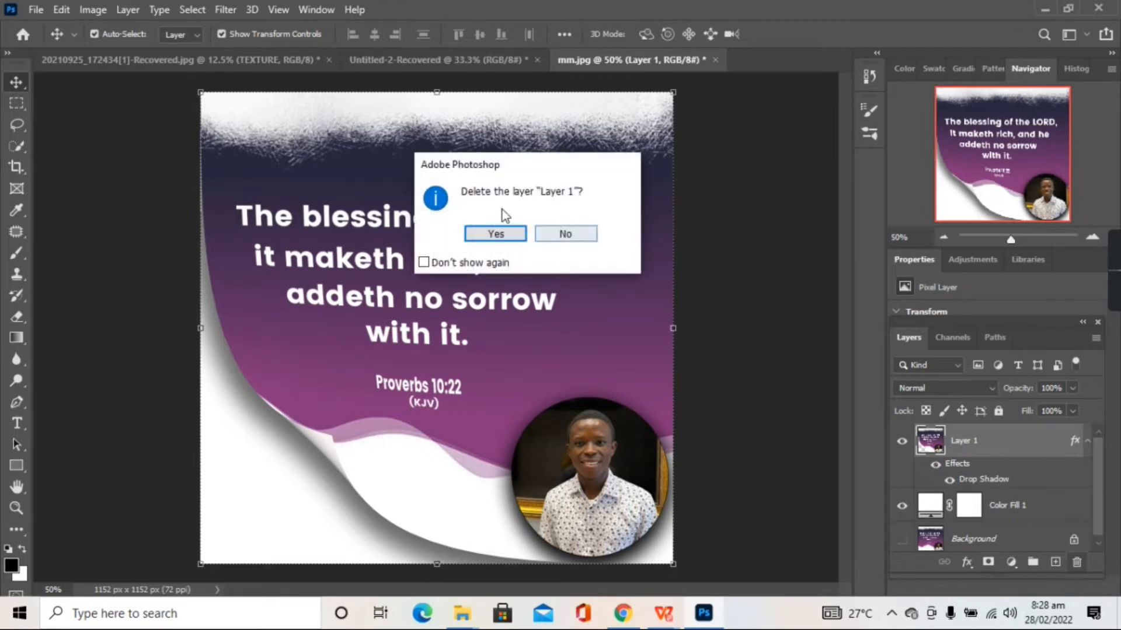
pyautogui.click(486, 233)
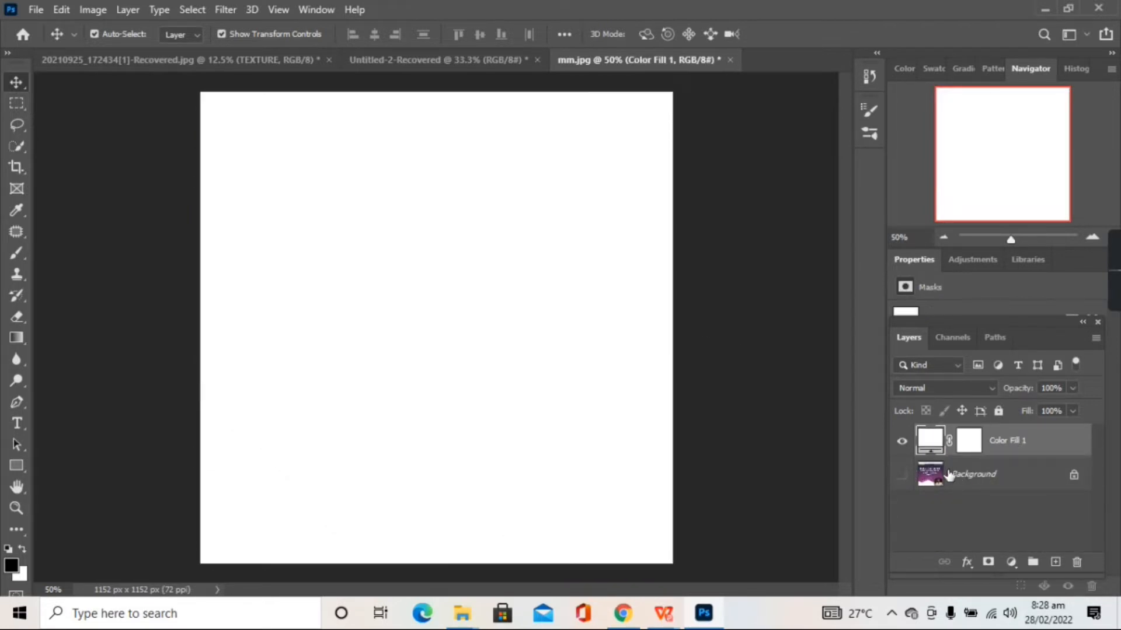
# - Delete the white Color Fill 1 layer so only the original Background layer is left
pyautogui.rightClick(1030, 441)
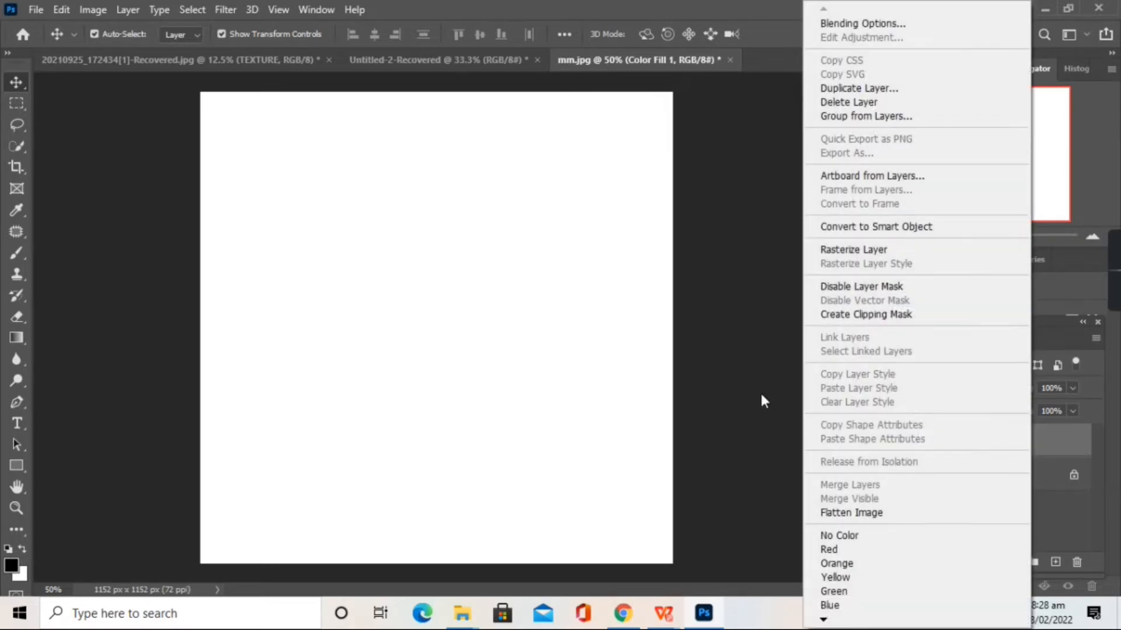
pyautogui.click(762, 395)
pyautogui.click(1077, 563)
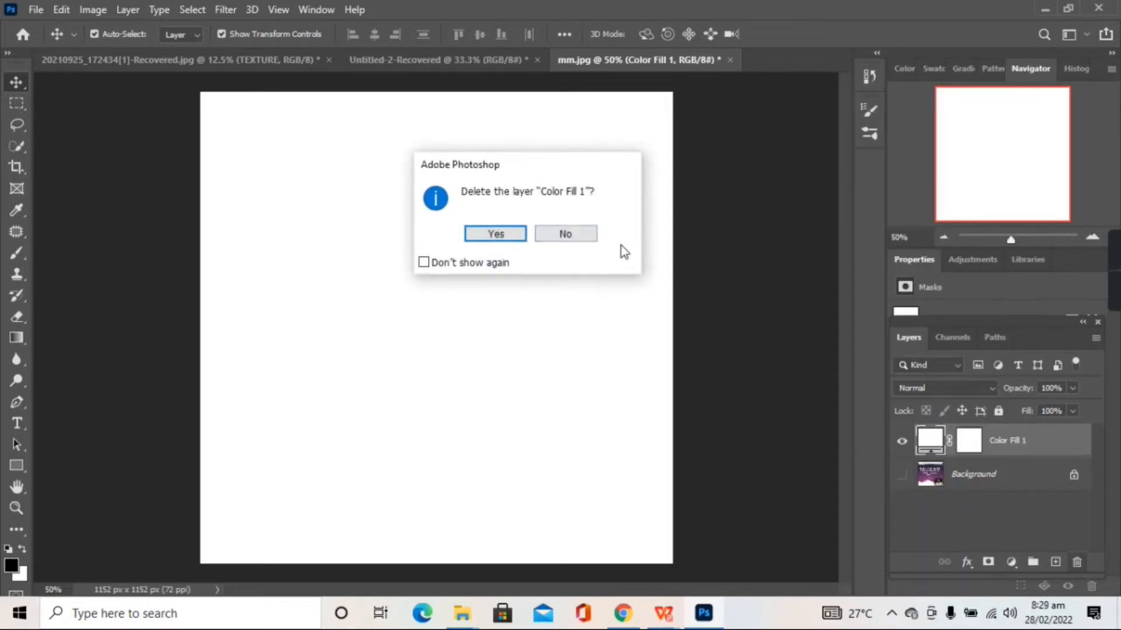
pyautogui.click(494, 237)
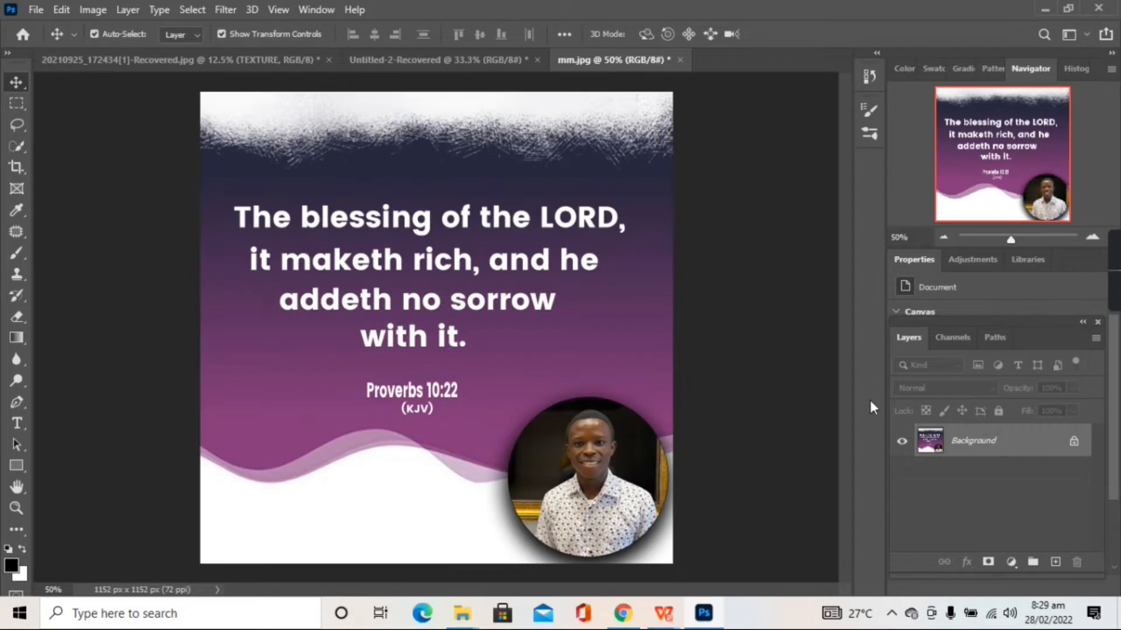
# - Duplicate the Background layer into a new layer above it
pyautogui.click(973, 446)
pyautogui.hotkey('ctrl', 'j')
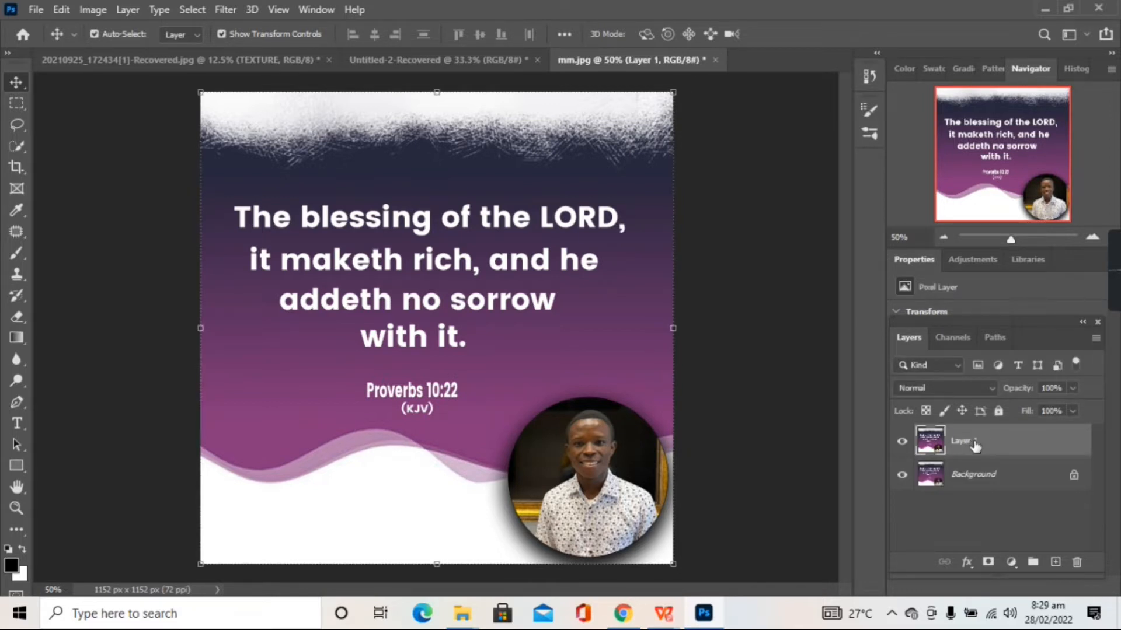
pyautogui.click(743, 347)
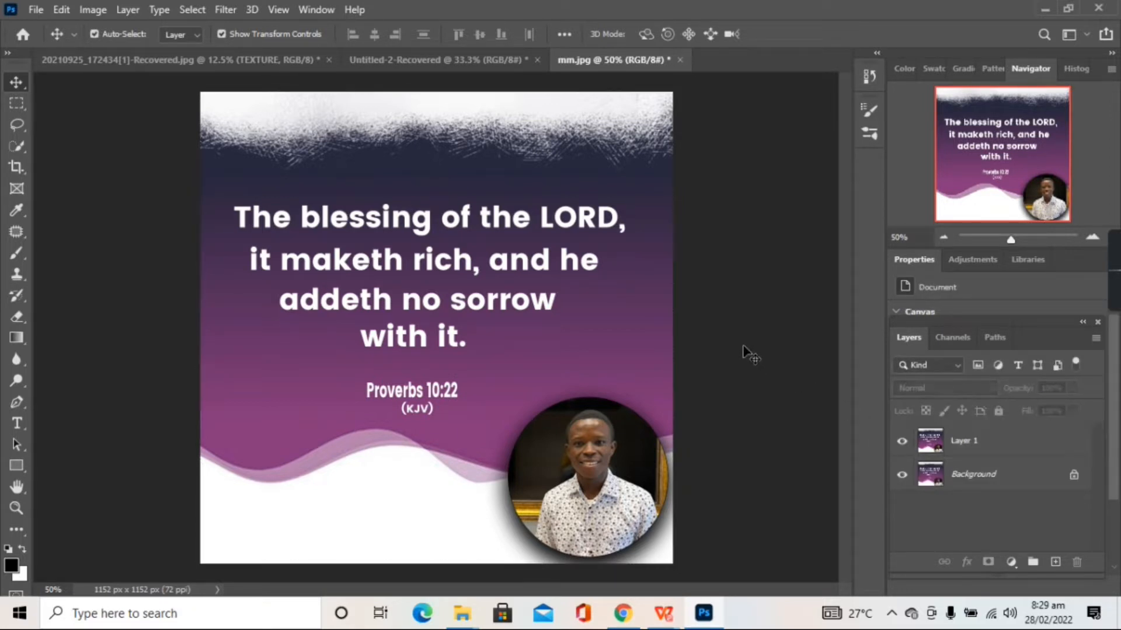
# - Make a small square marquee selection in the image's lower-left corner and activate the Gradient tool
pyautogui.click(14, 105)
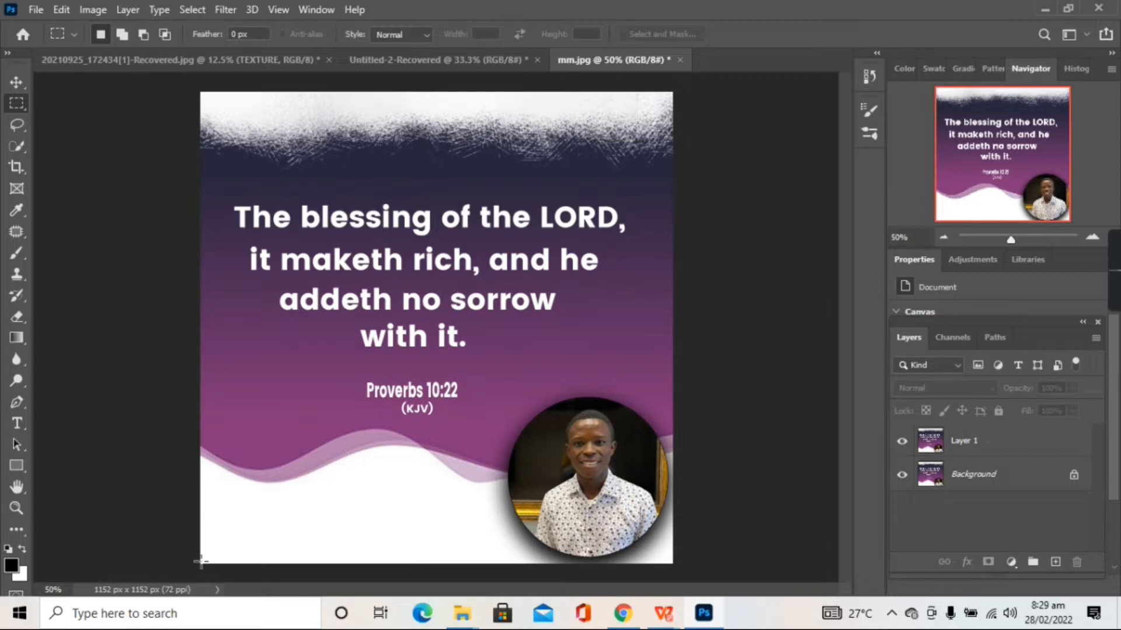
pyautogui.moveTo(200, 562); pyautogui.dragTo(257, 497)
pyautogui.click(17, 338)
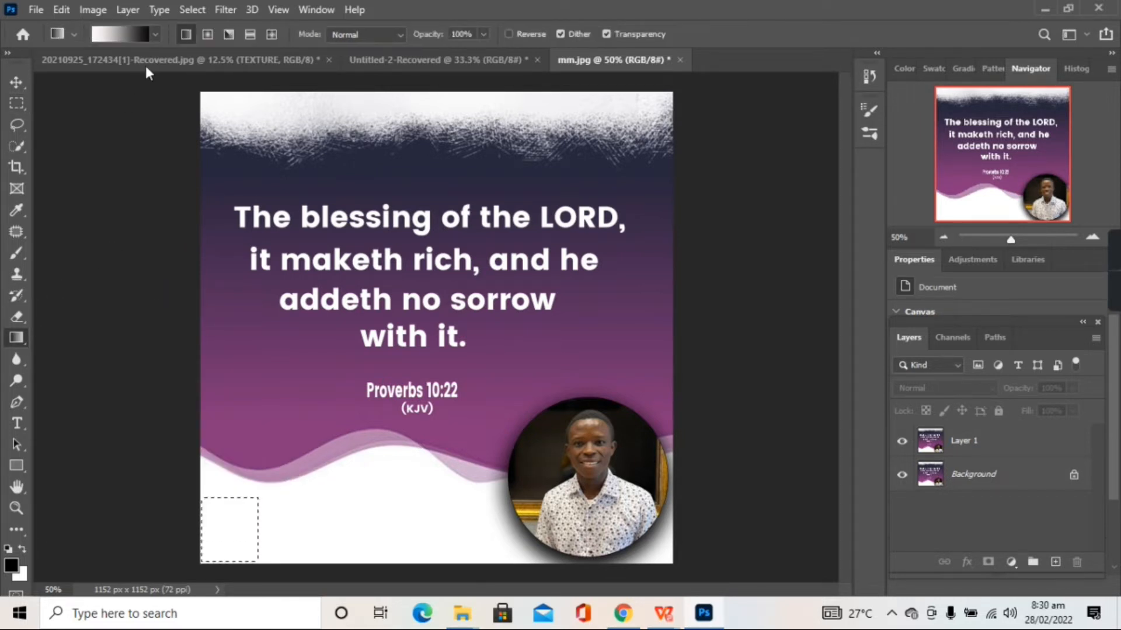
pyautogui.click(154, 36)
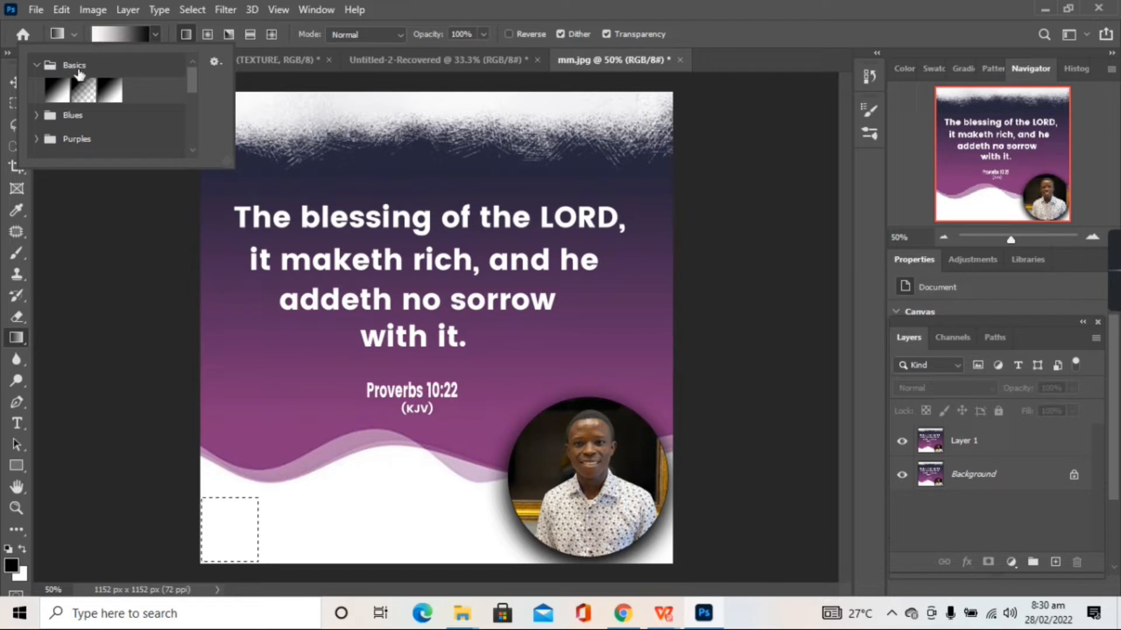
pyautogui.click(115, 33)
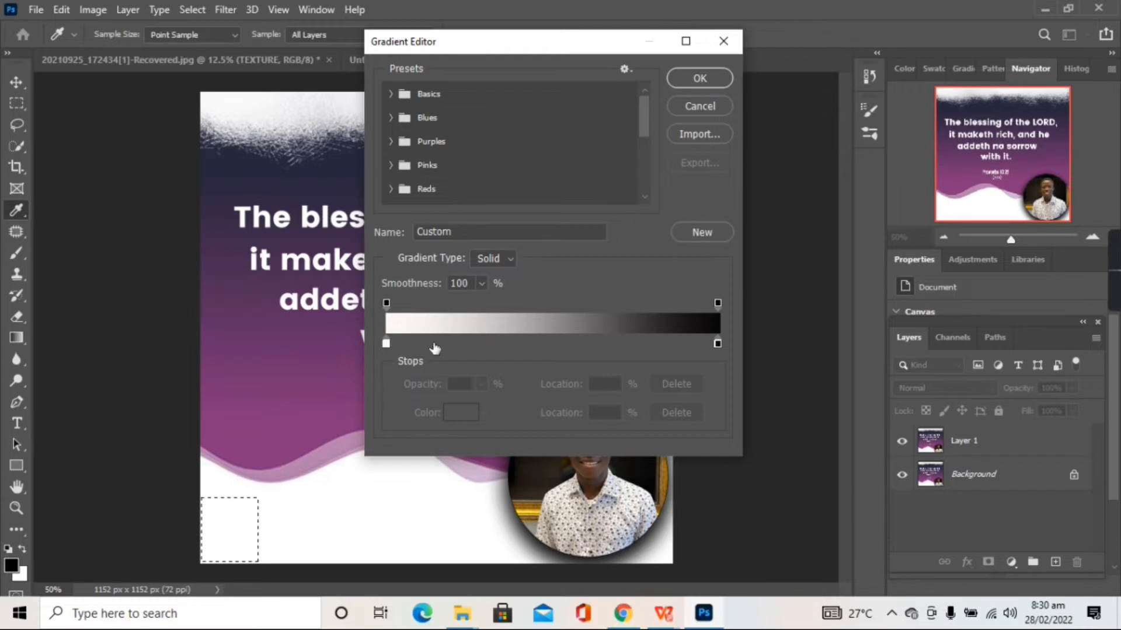
pyautogui.click(386, 343)
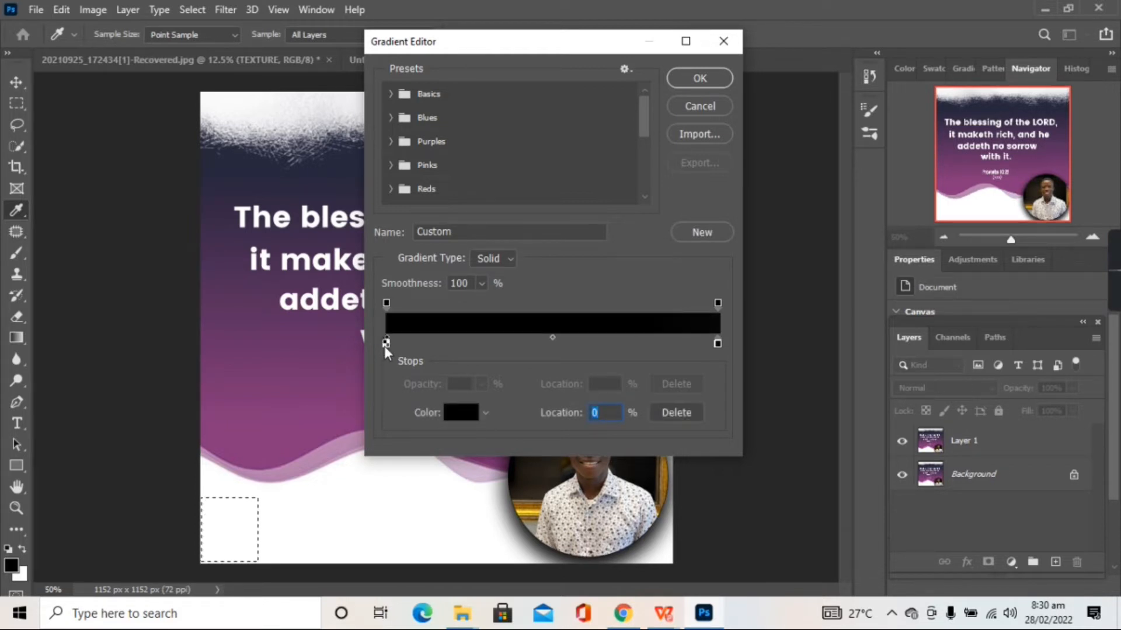
pyautogui.doubleClick(385, 343)
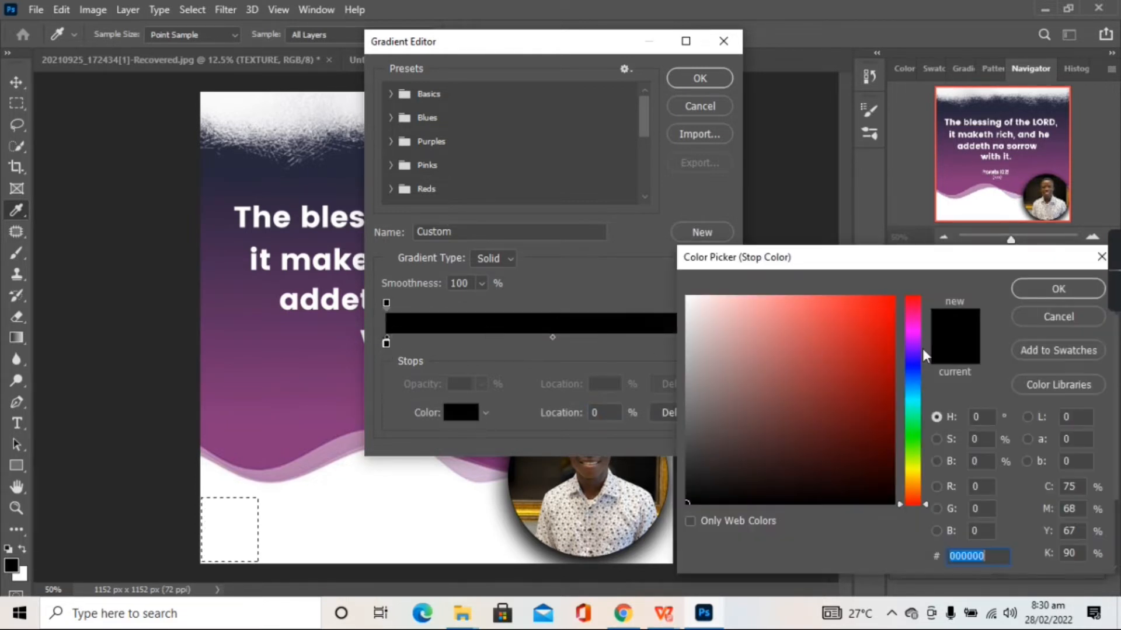
pyautogui.click(1073, 318)
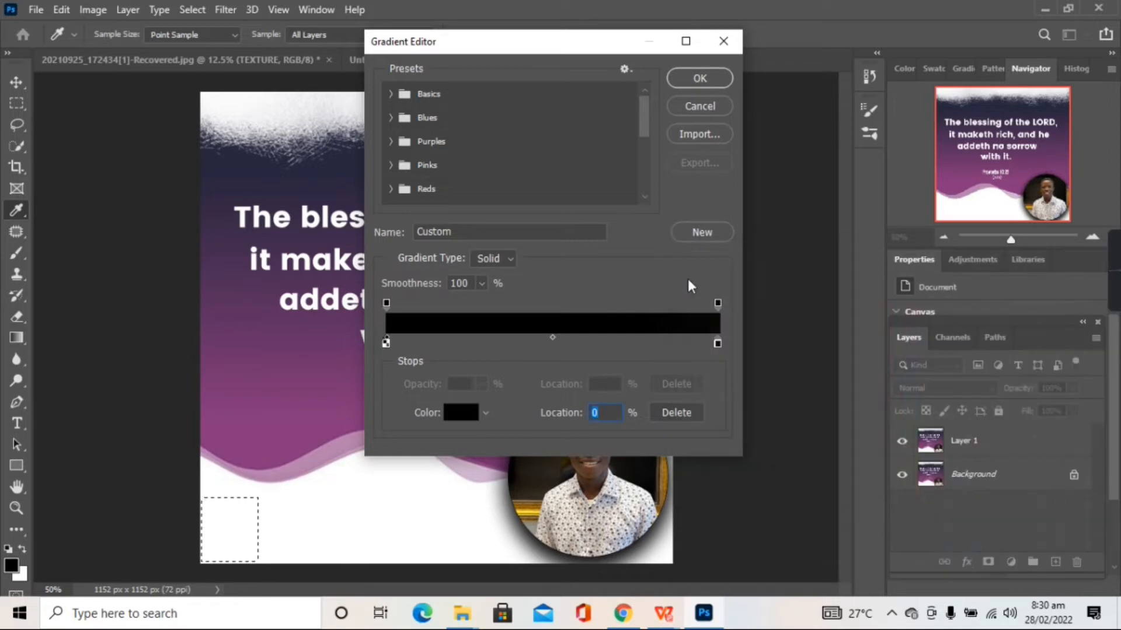
pyautogui.click(714, 105)
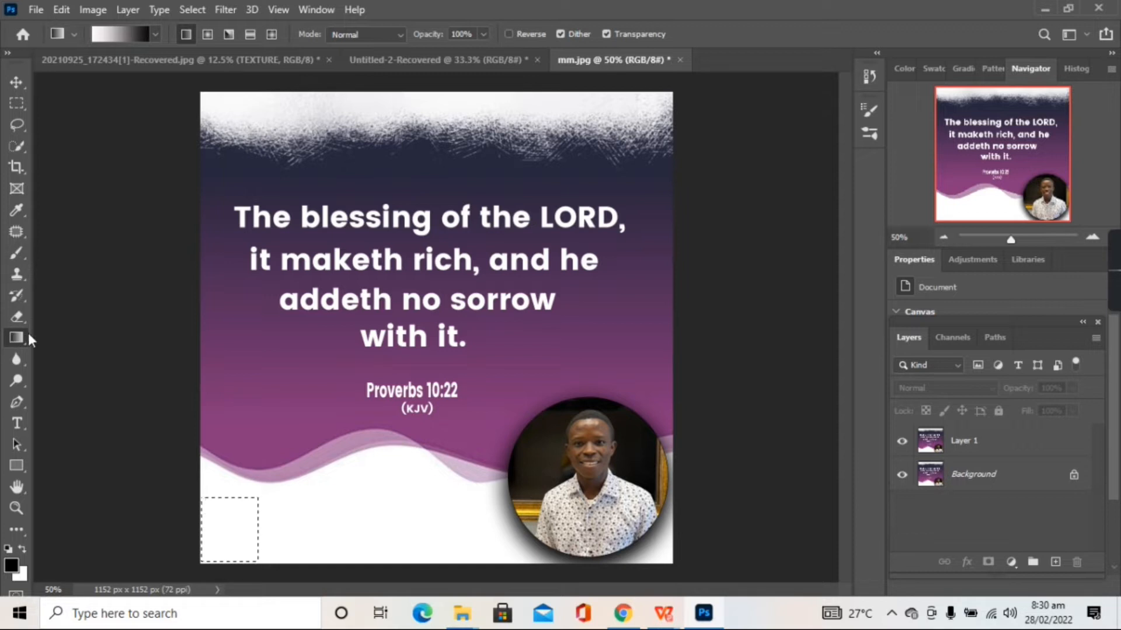
# - Fill the corner selection on Layer 1 with a diagonal white-to-black gradient from lower left to upper right, and deselect it
pyautogui.click(1004, 439)
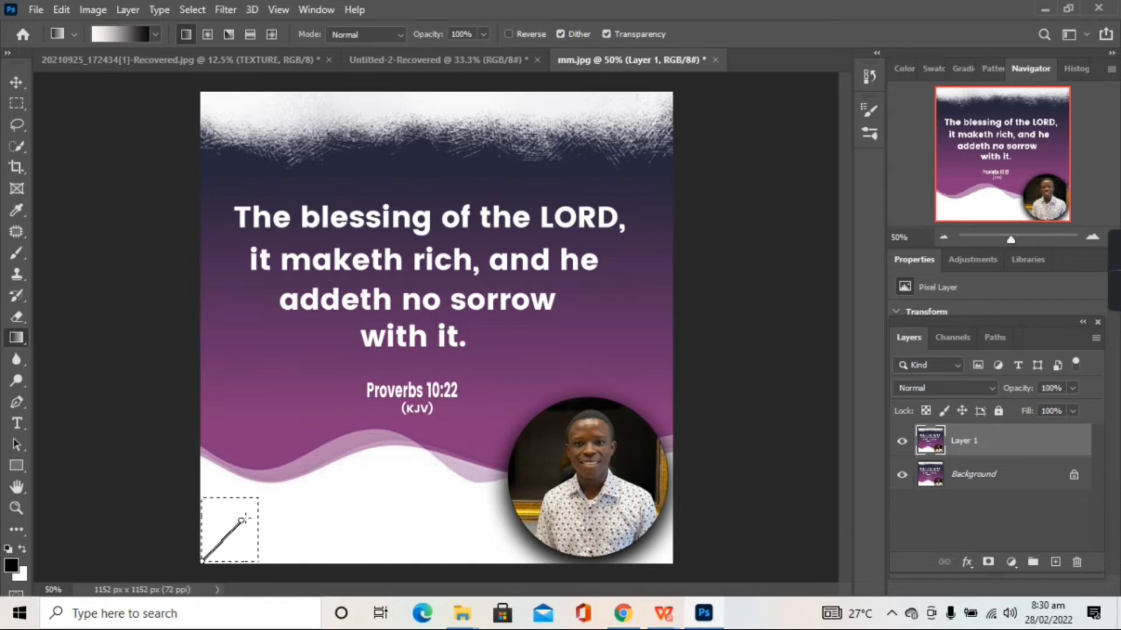
pyautogui.moveTo(259, 501); pyautogui.dragTo(259, 502)
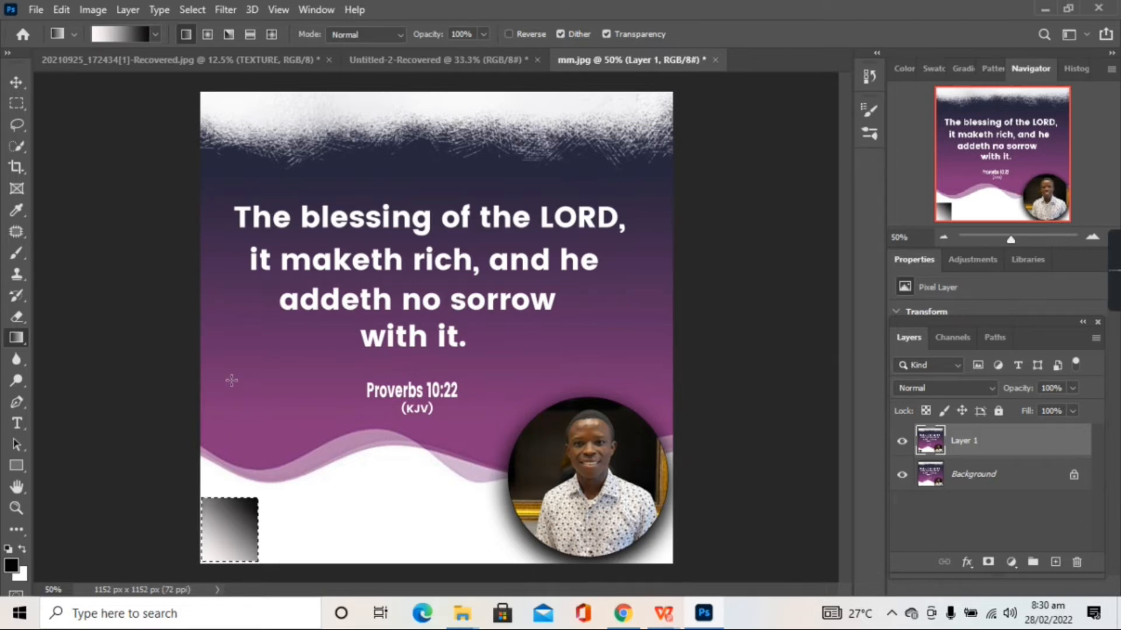
pyautogui.hotkey('ctrl', 'd')
# - Warp Layer 1 by pulling its lower-left corner up and inward into a page curl, and hide the Background layer
pyautogui.hotkey('ctrl', 't')
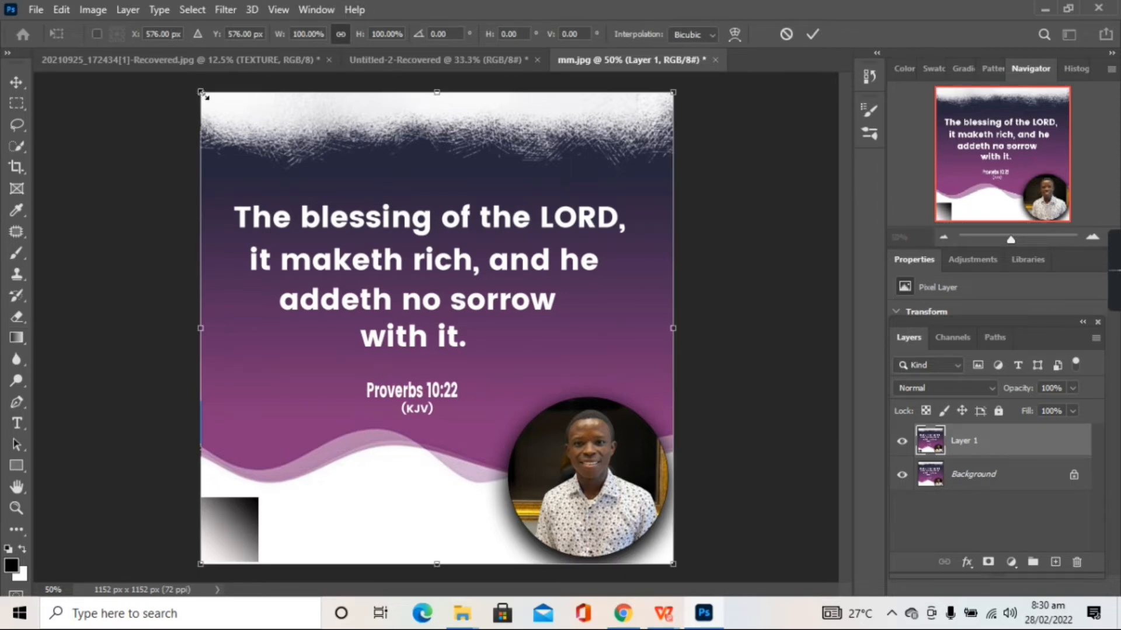
pyautogui.rightClick(668, 99)
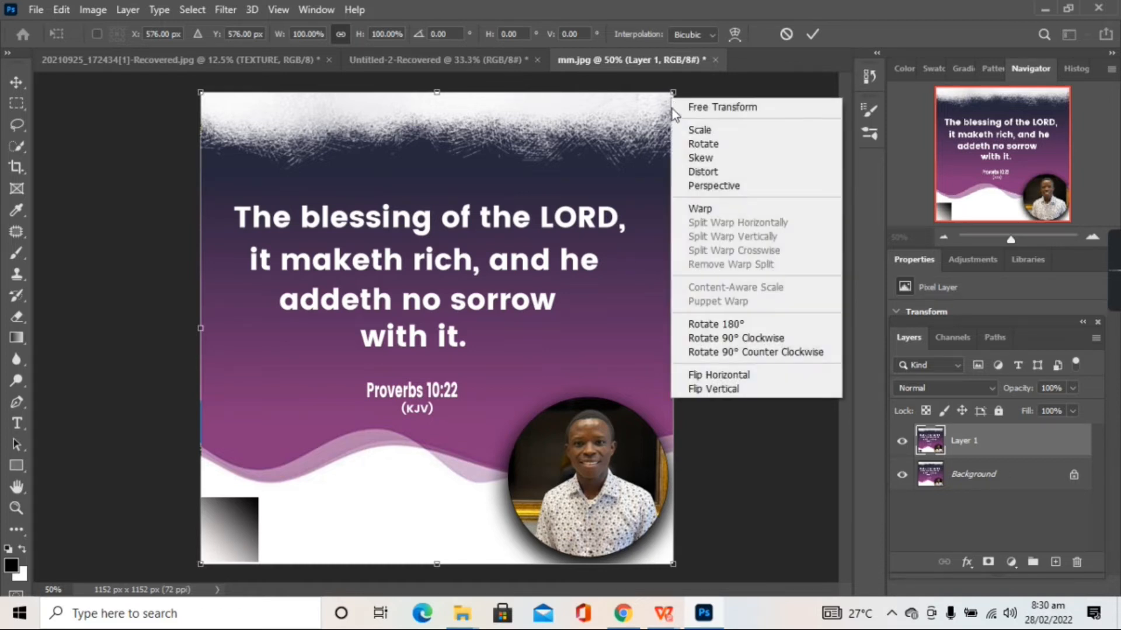
pyautogui.click(706, 208)
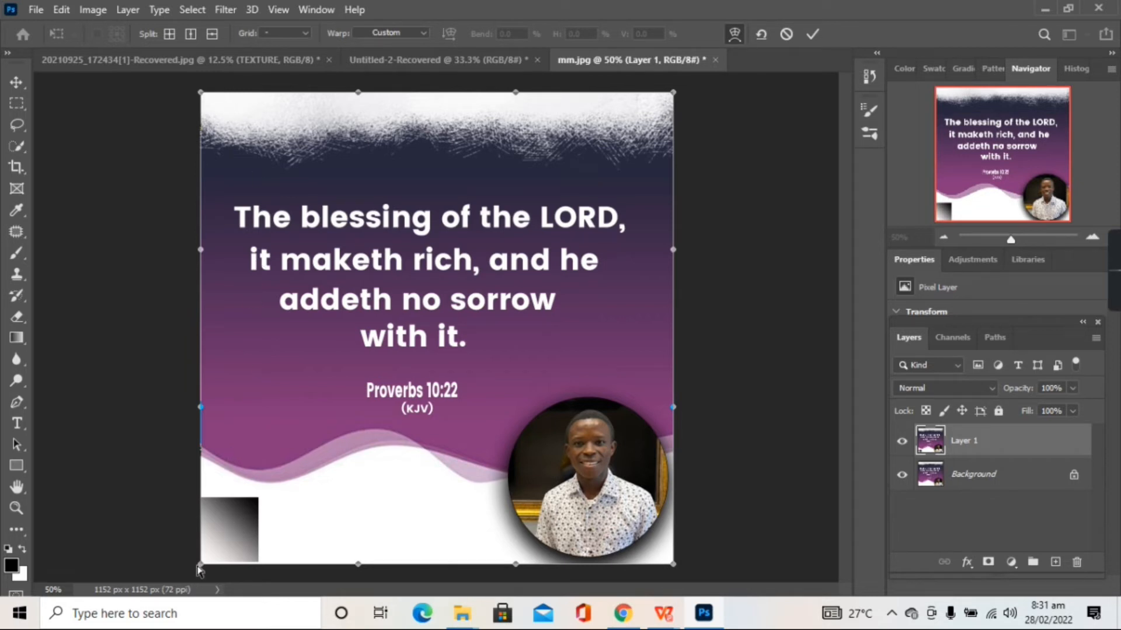
pyautogui.moveTo(201, 564); pyautogui.dragTo(325, 437)
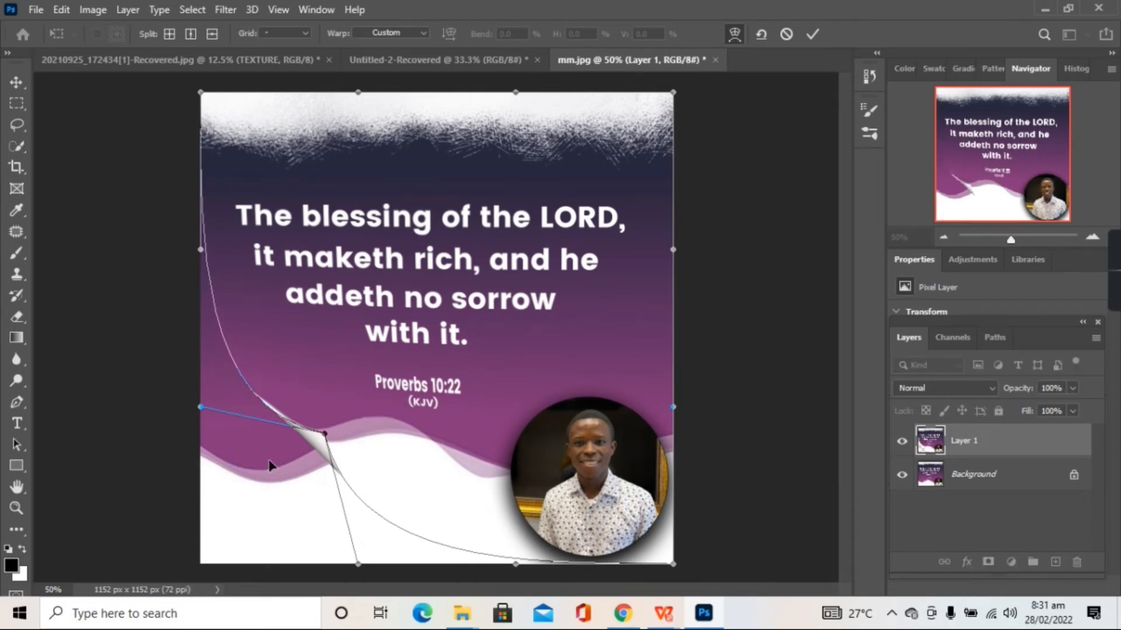
pyautogui.press('Return')
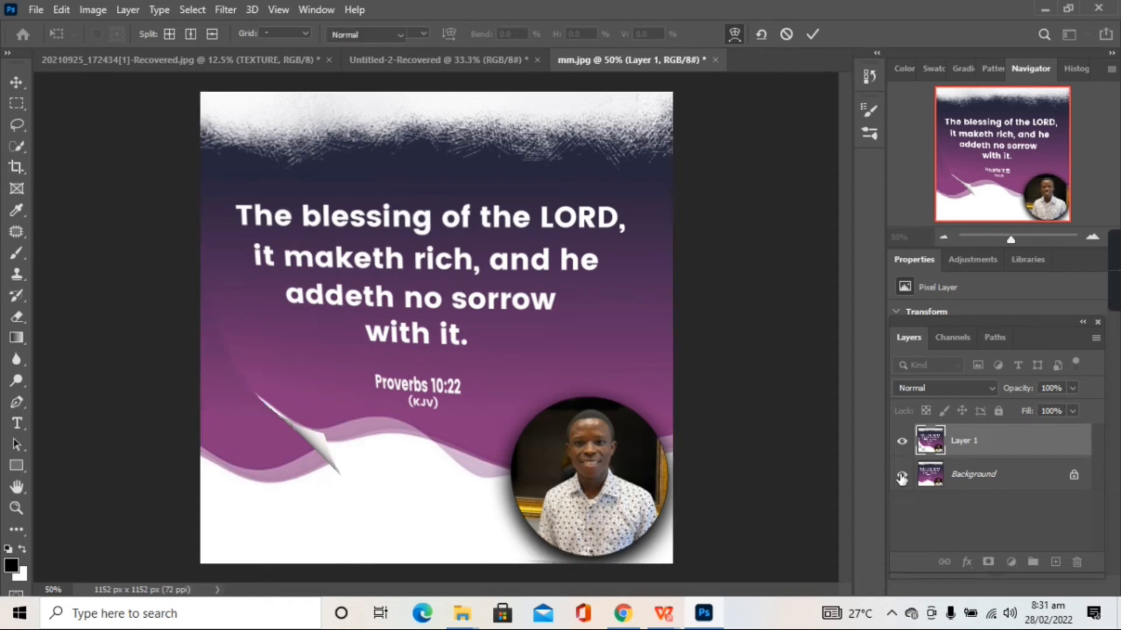
pyautogui.click(902, 478)
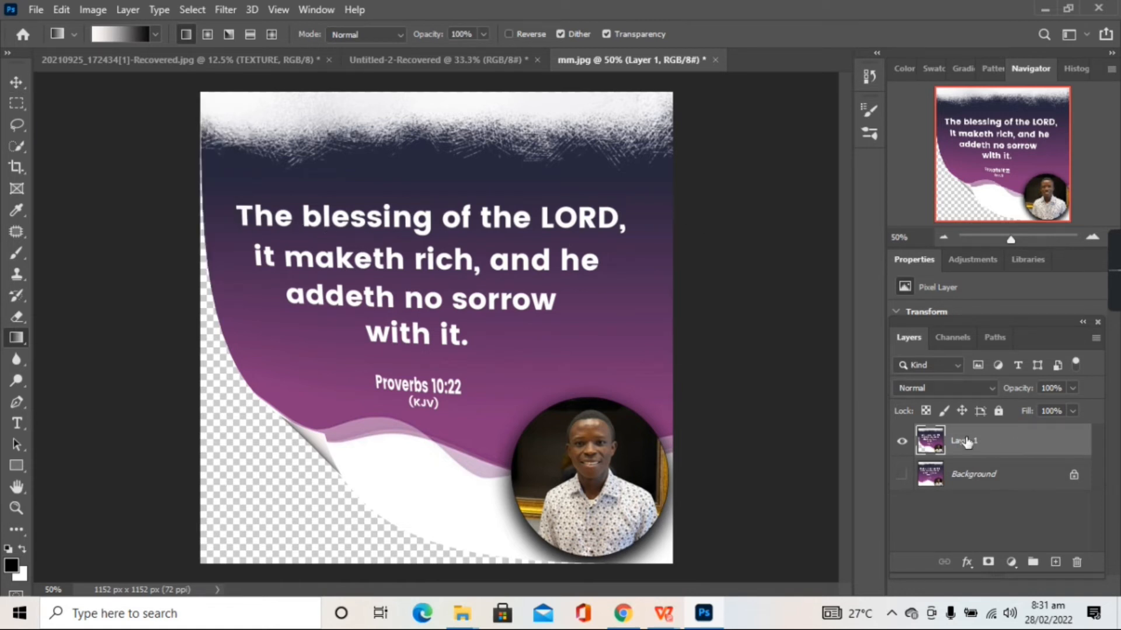
pyautogui.doubleClick(932, 442)
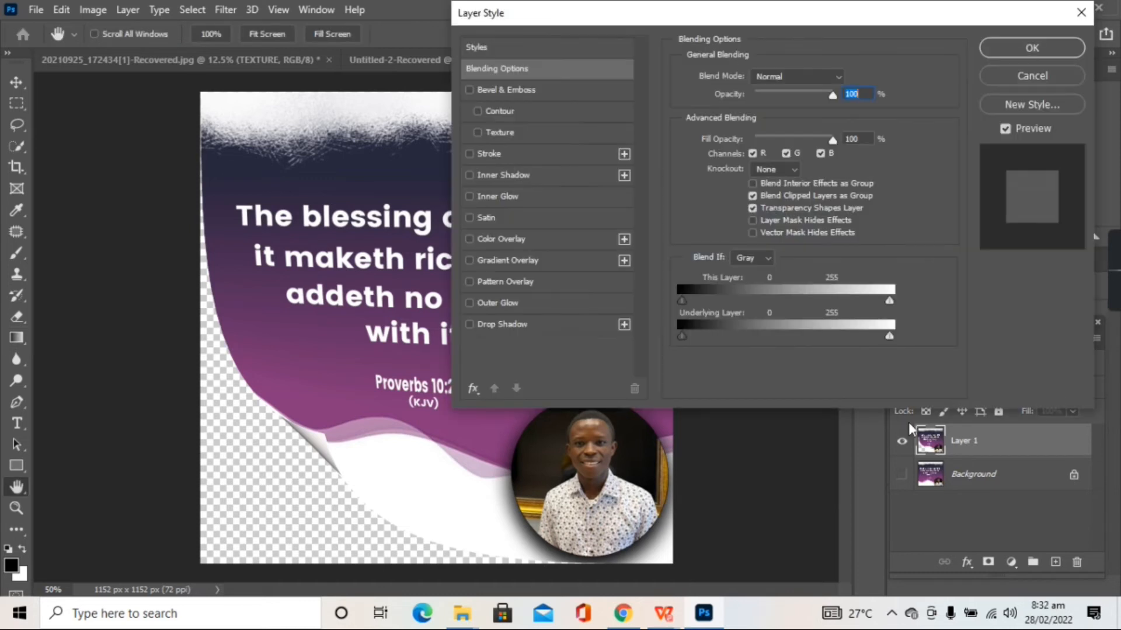
pyautogui.click(469, 324)
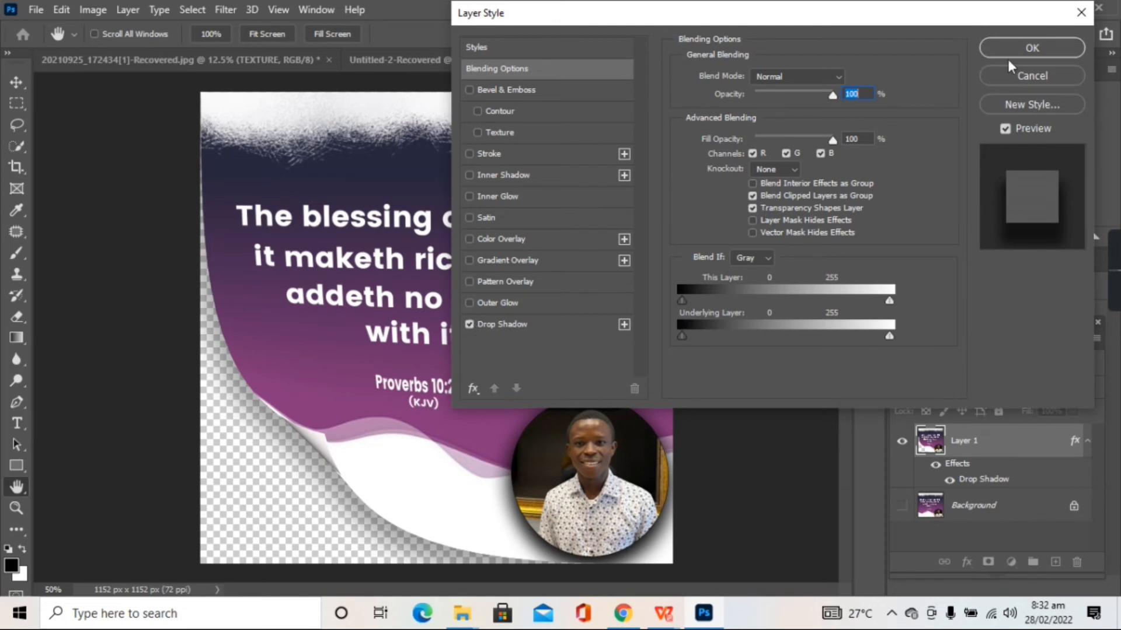
pyautogui.click(1021, 73)
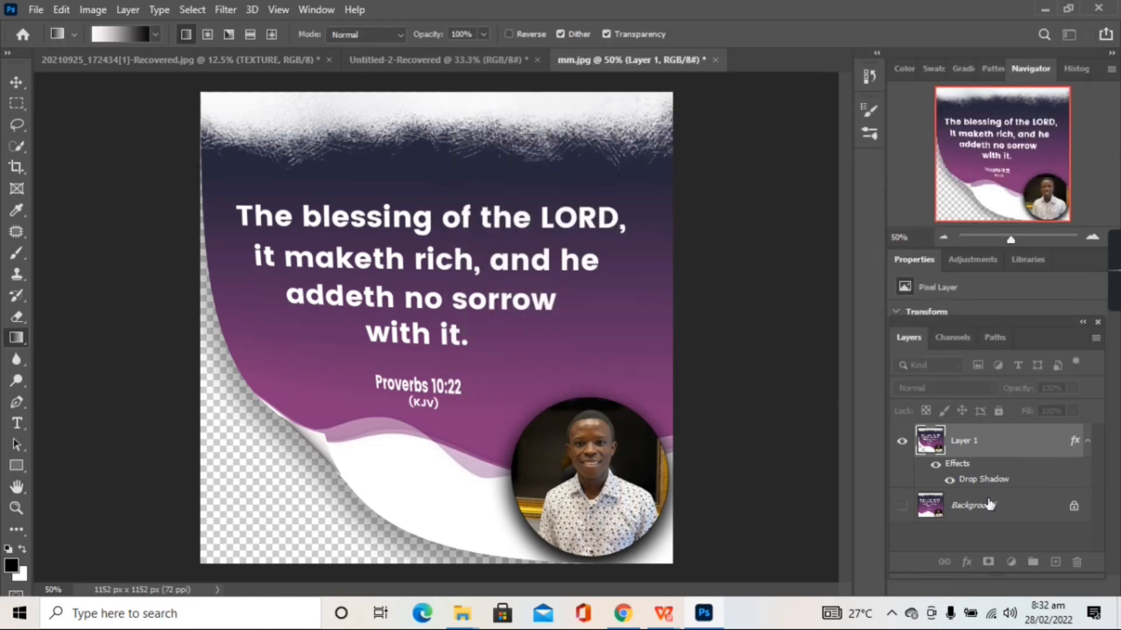
# - Add a drop shadow to Layer 1, keeping the offered shadow settings
pyautogui.click(967, 564)
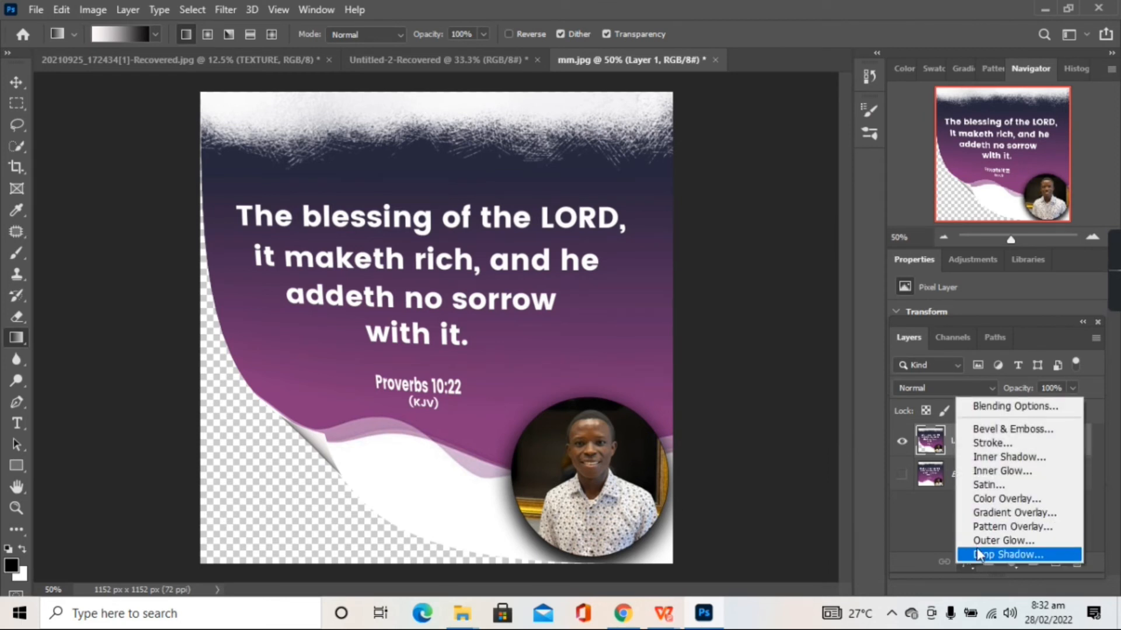
pyautogui.click(976, 548)
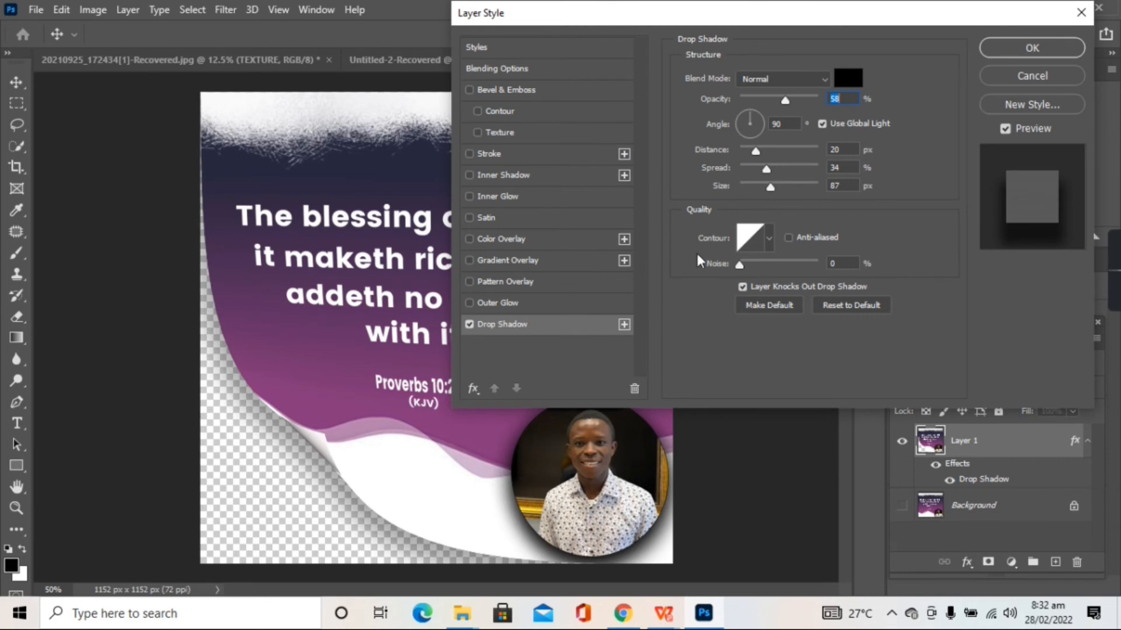
pyautogui.click(997, 53)
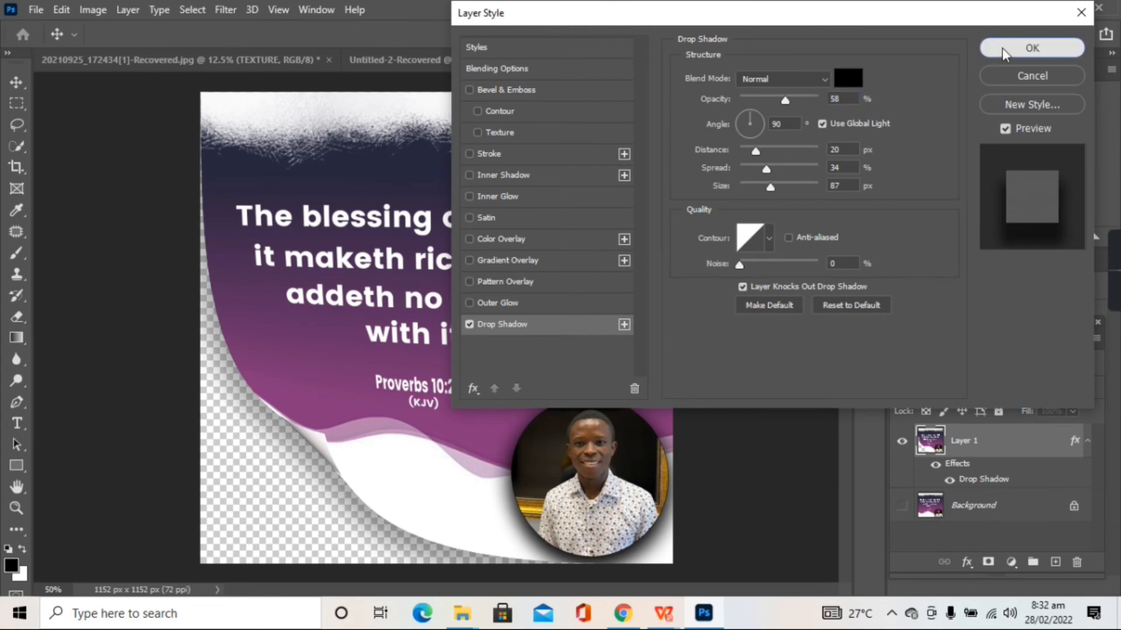
# - Add a solid color fill layer in pale pink f5e9e9 and move it beneath Layer 1
pyautogui.click(1011, 561)
pyautogui.click(1026, 269)
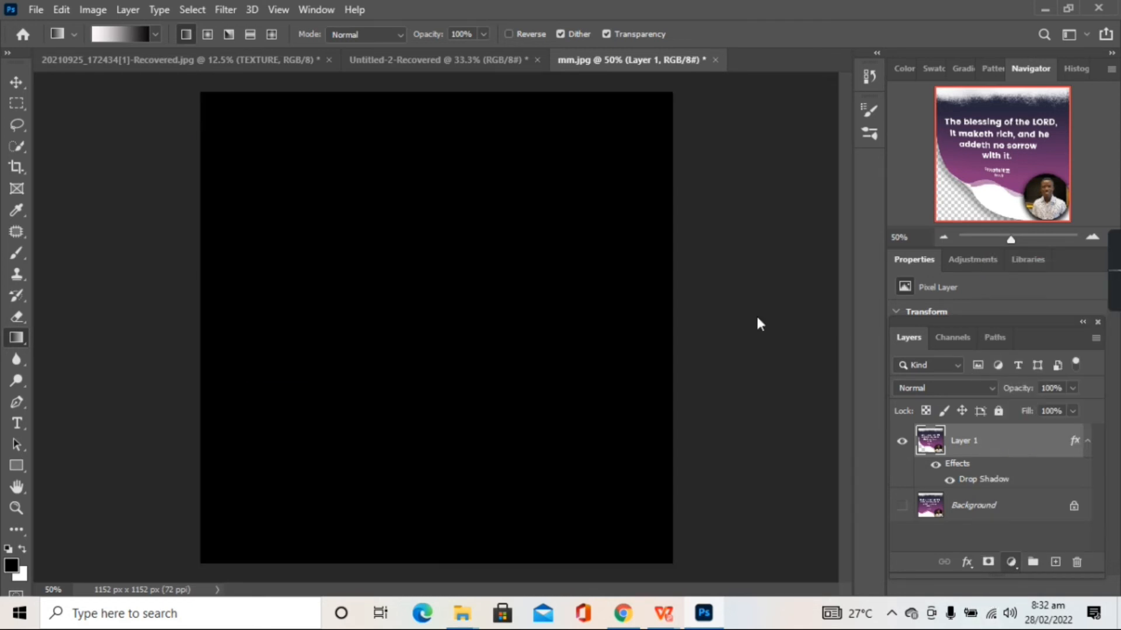
pyautogui.click(695, 304)
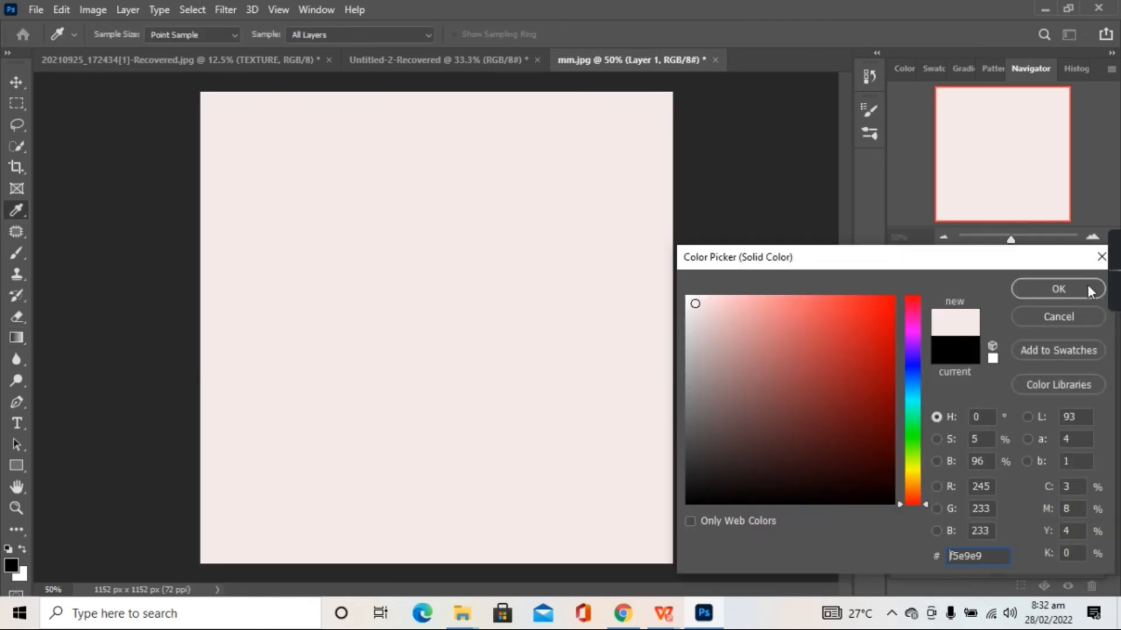
pyautogui.click(1057, 287)
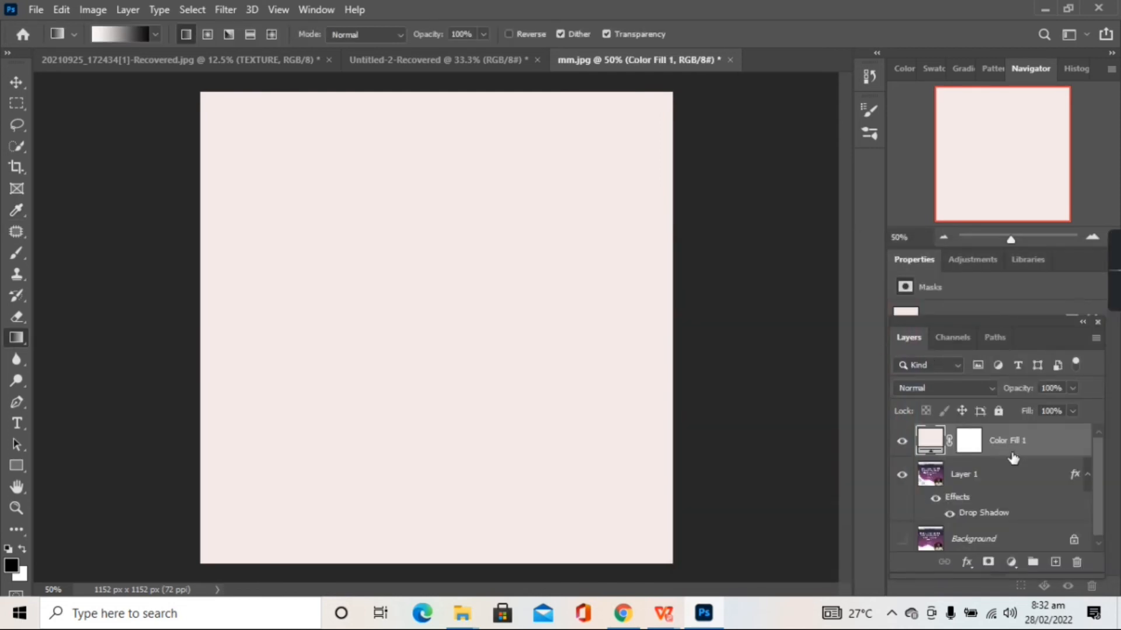
pyautogui.moveTo(1034, 436); pyautogui.dragTo(1034, 495)
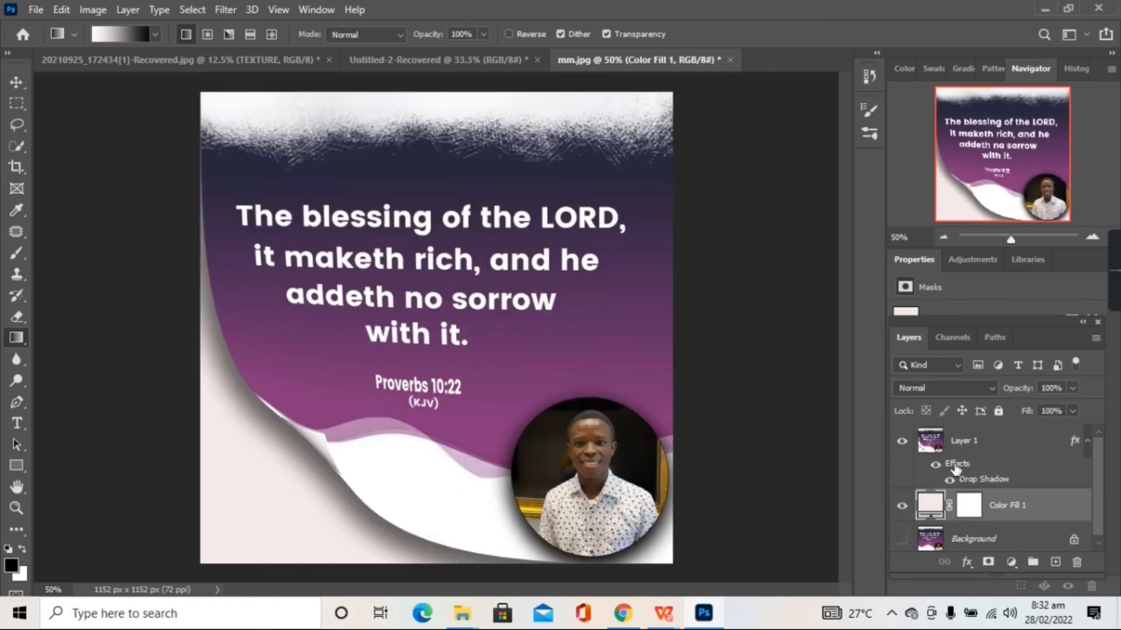